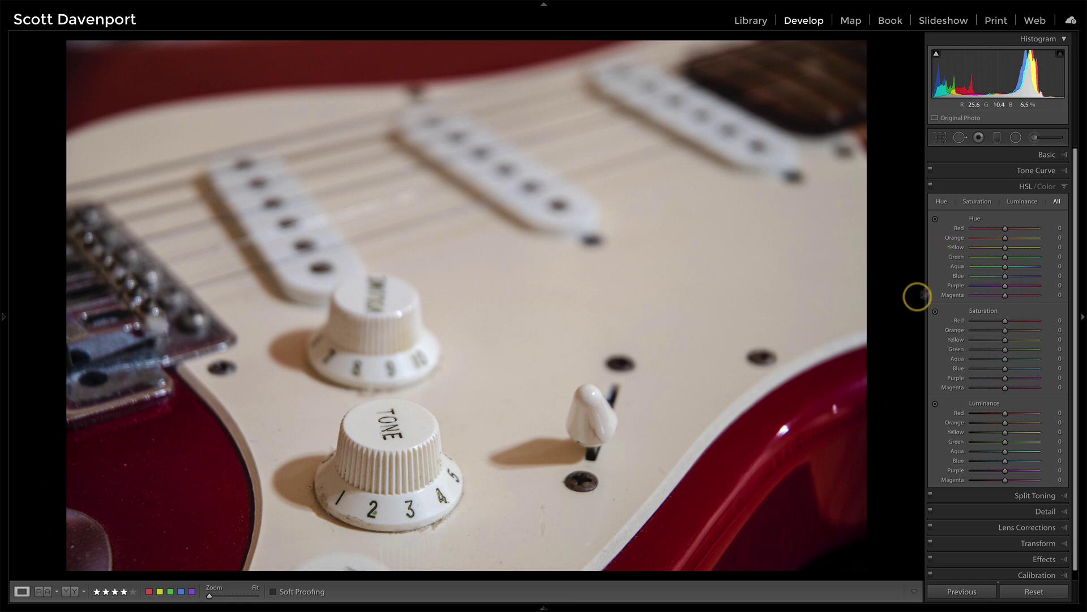
# - Try shifting the red guitar's HSL Red hue to +100 and toward the opposite extreme
pyautogui.moveTo(1005, 230); pyautogui.dragTo(1046, 230)
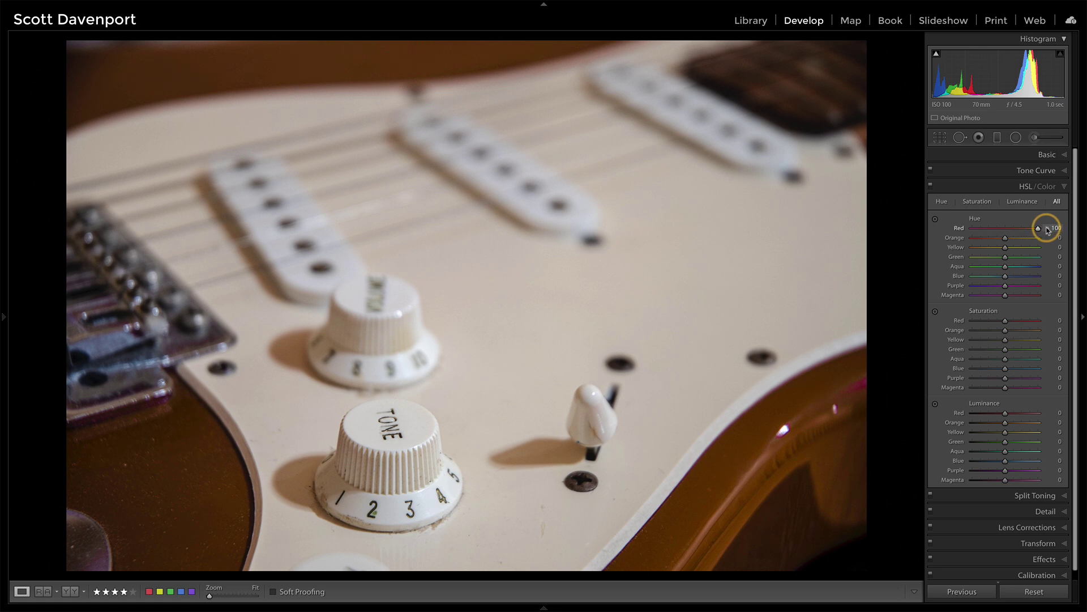
pyautogui.moveTo(1047, 230); pyautogui.dragTo(961, 232)
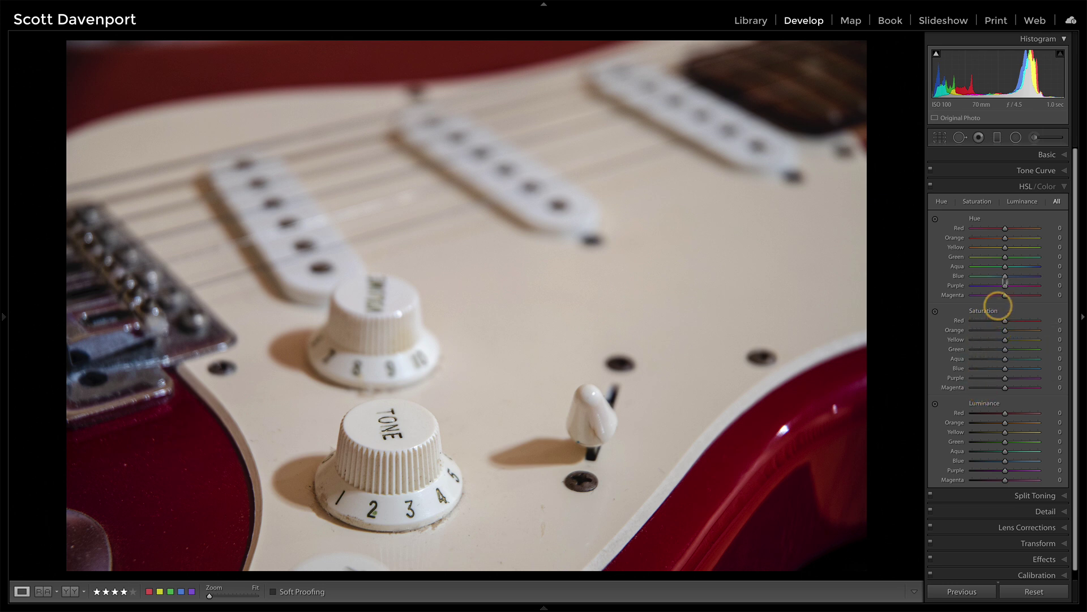
# - Add a graduated filter above the photo's upper edge so it covers the whole guitar, and reset its exposure to 0.00
pyautogui.click(998, 137)
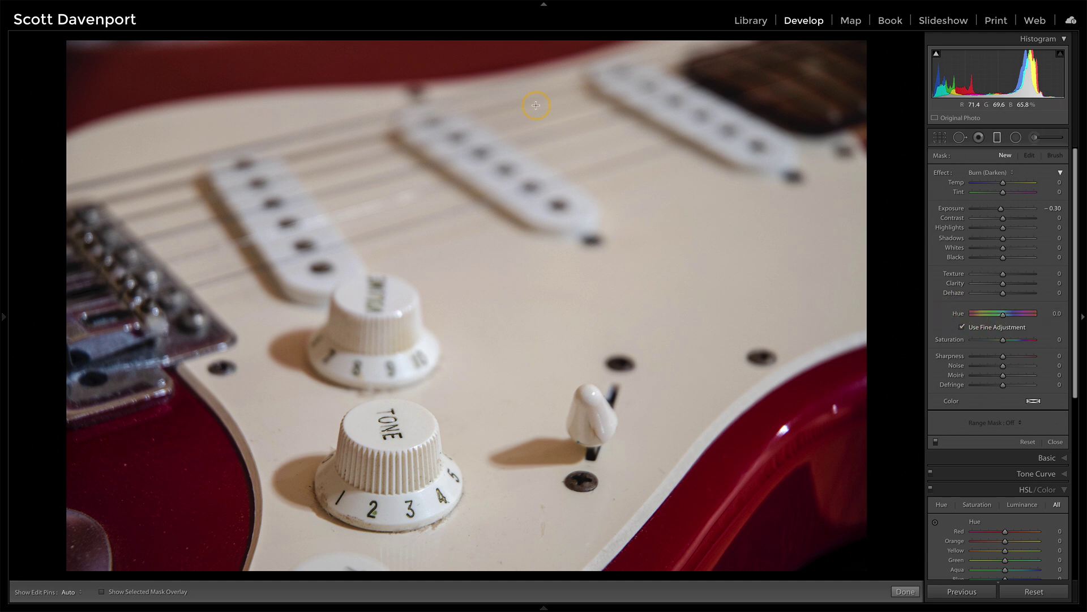
pyautogui.moveTo(485, 43); pyautogui.dragTo(484, 34)
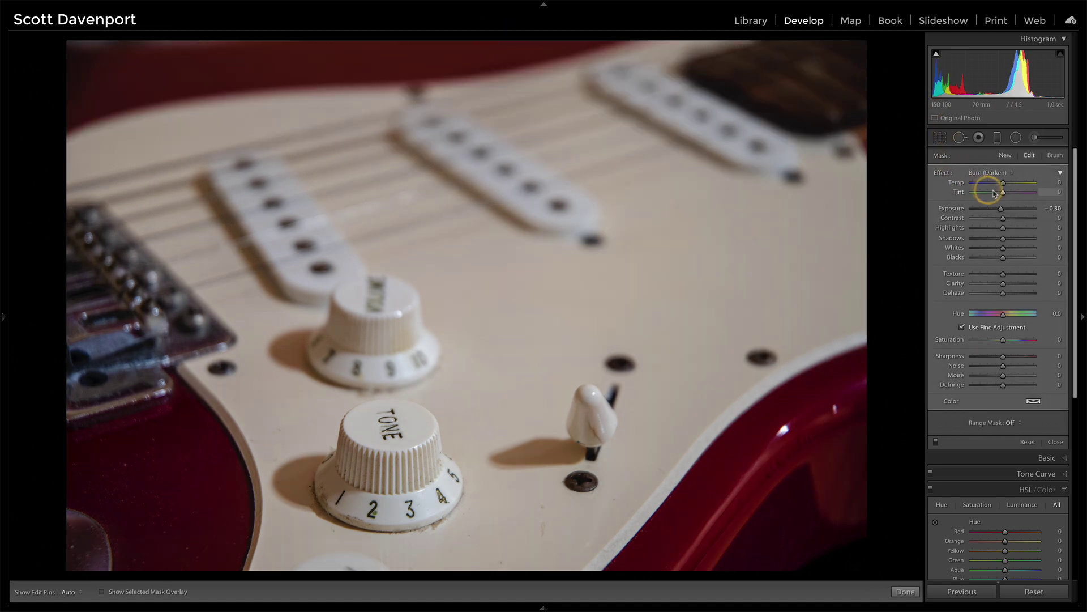
pyautogui.doubleClick(957, 209)
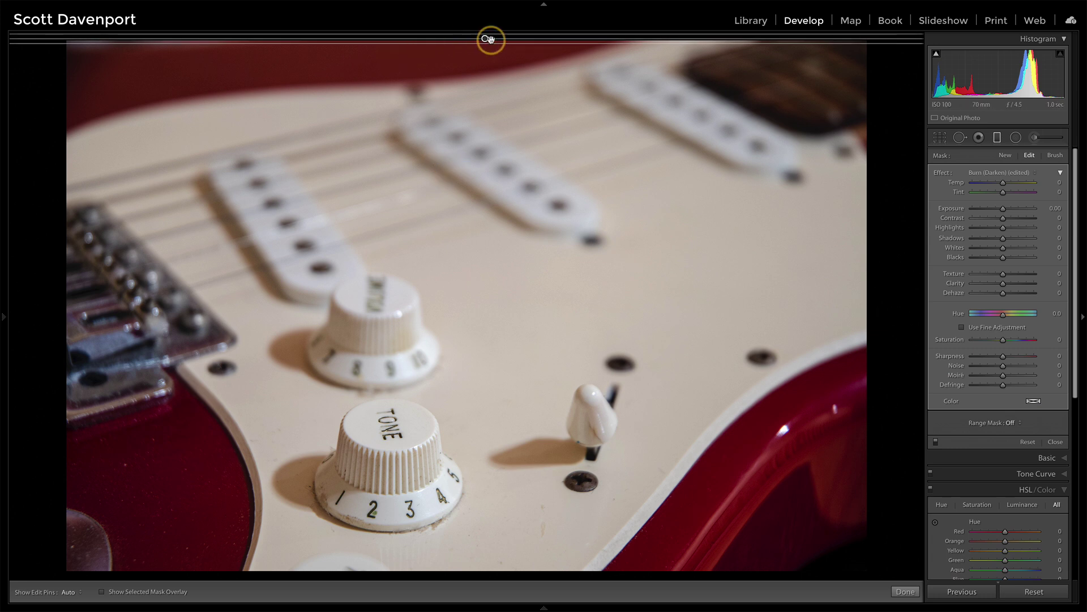
# - Try the graduated filter across the middle of the photo with its hue shifted to -109.2
pyautogui.moveTo(485, 123)
pyautogui.moveTo(485, 122); pyautogui.dragTo(495, 239)
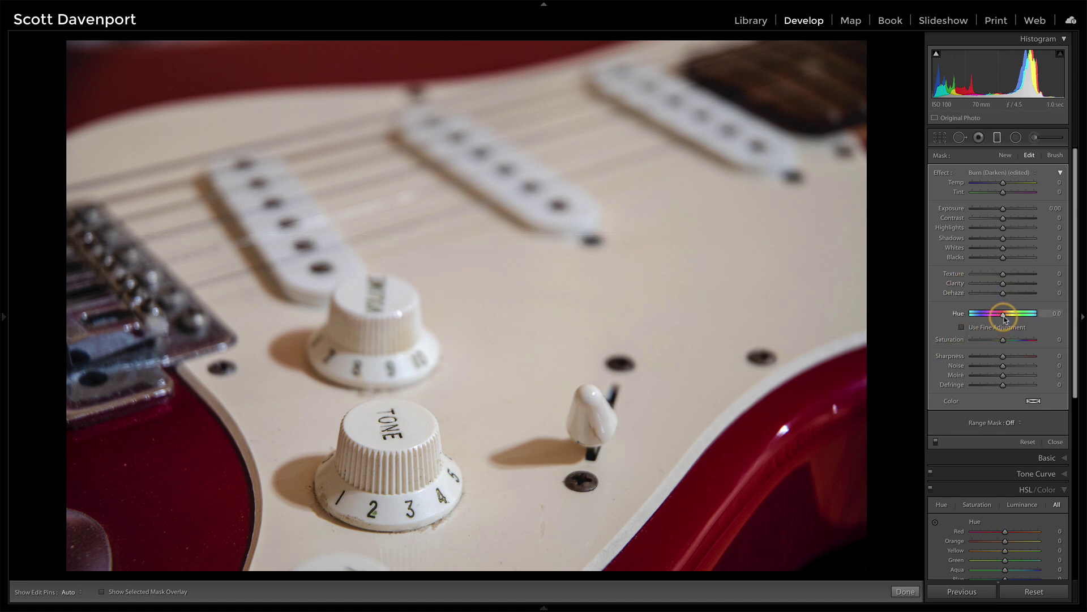
pyautogui.moveTo(1003, 318); pyautogui.dragTo(984, 319)
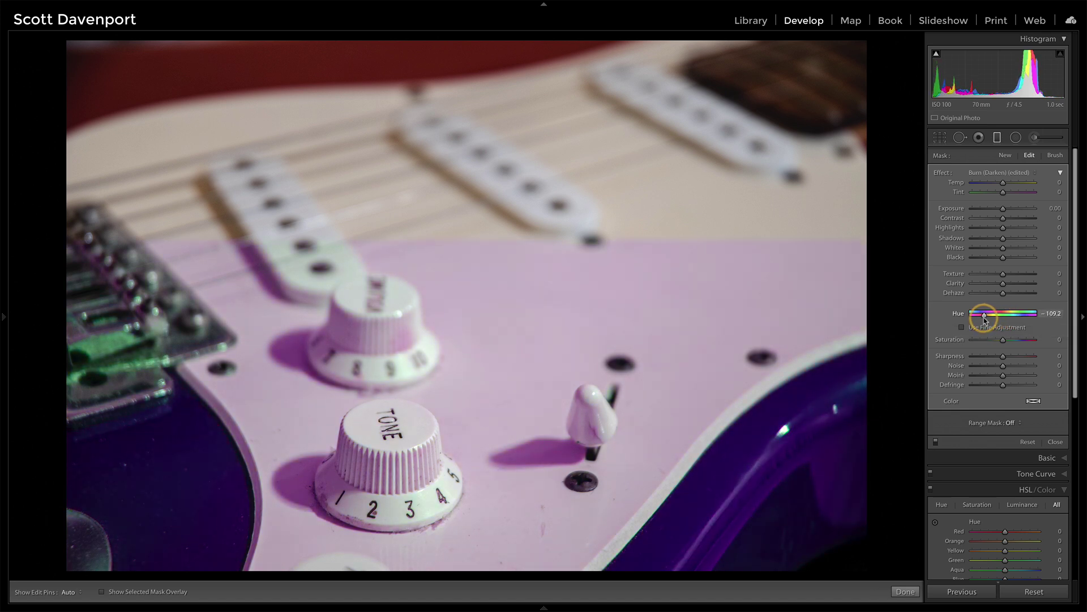
pyautogui.doubleClick(959, 315)
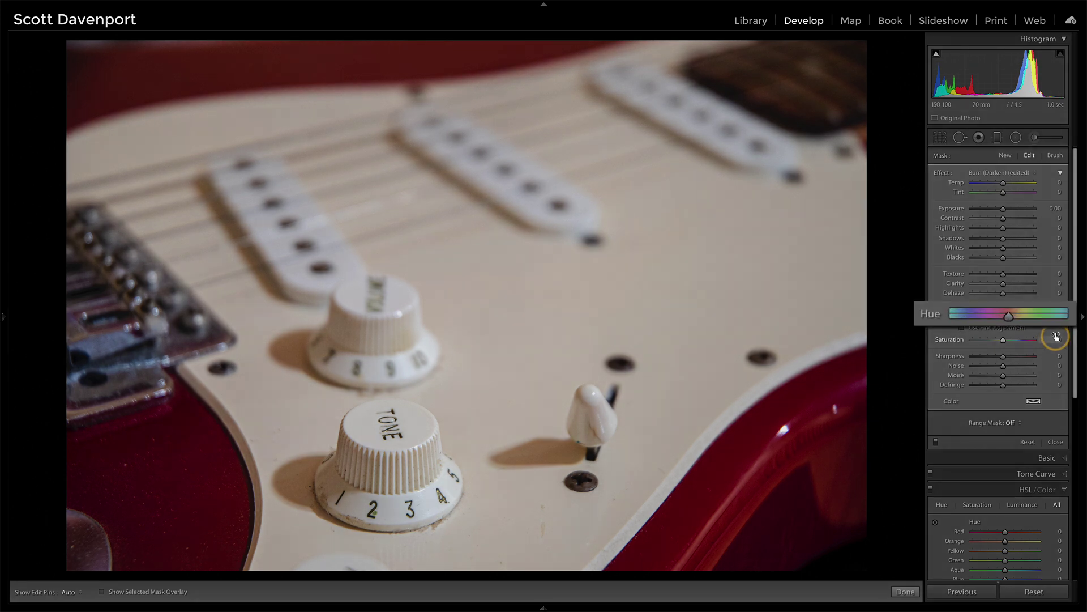
# - Set the graduated filter's hue to -85.6 and move the filter back above the photo to affect the entire image
pyautogui.click(1008, 317)
pyautogui.moveTo(1007, 317); pyautogui.dragTo(979, 315)
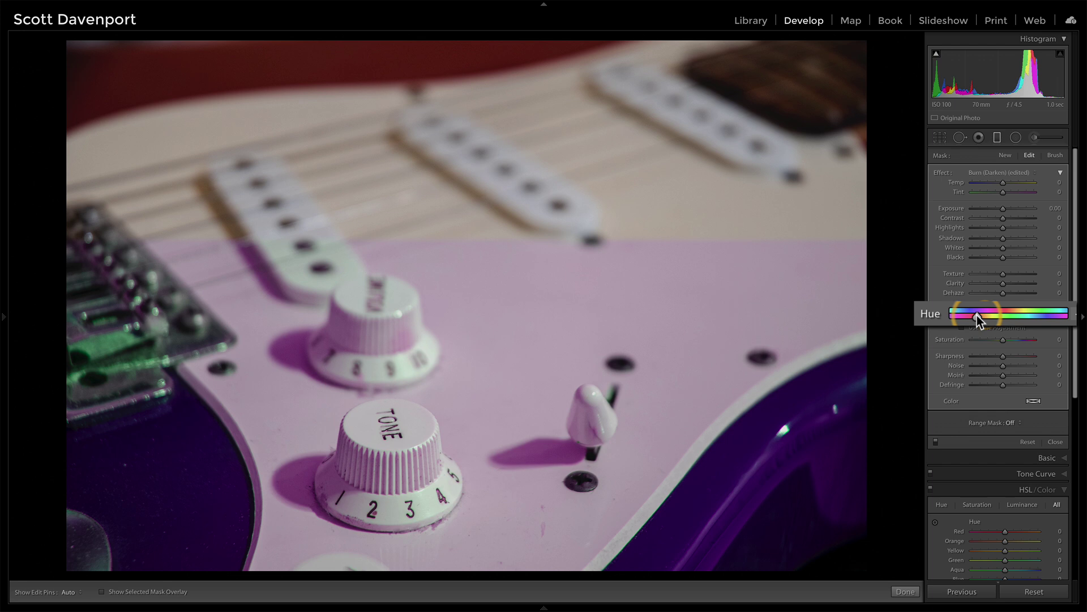
pyautogui.moveTo(977, 315)
pyautogui.mouseDown()
pyautogui.moveTo(1027, 318)
pyautogui.moveTo(990, 316)
pyautogui.mouseUp()
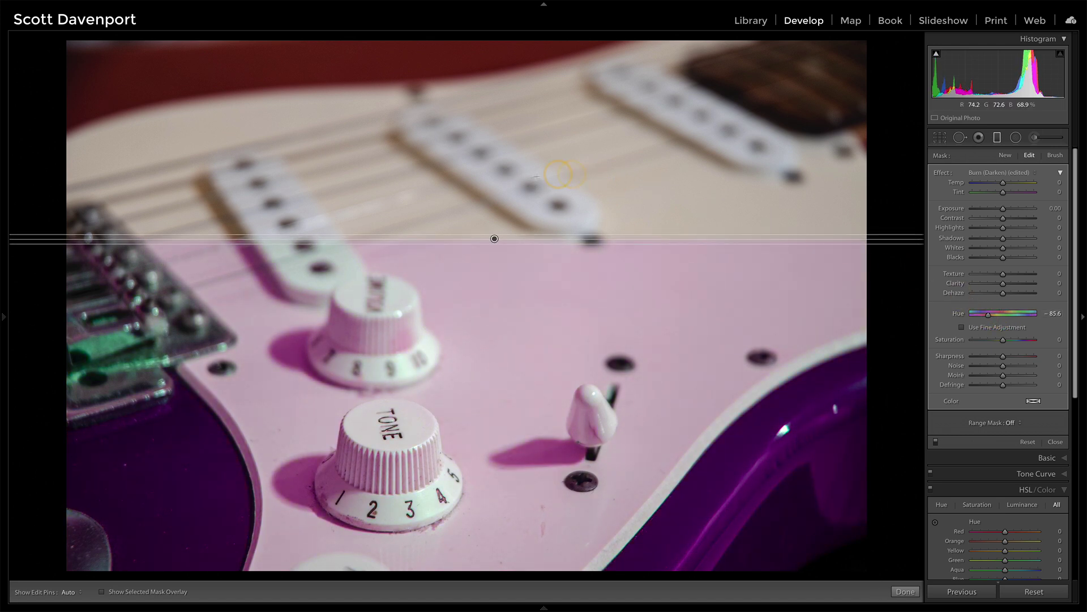
pyautogui.moveTo(494, 237); pyautogui.dragTo(494, 35)
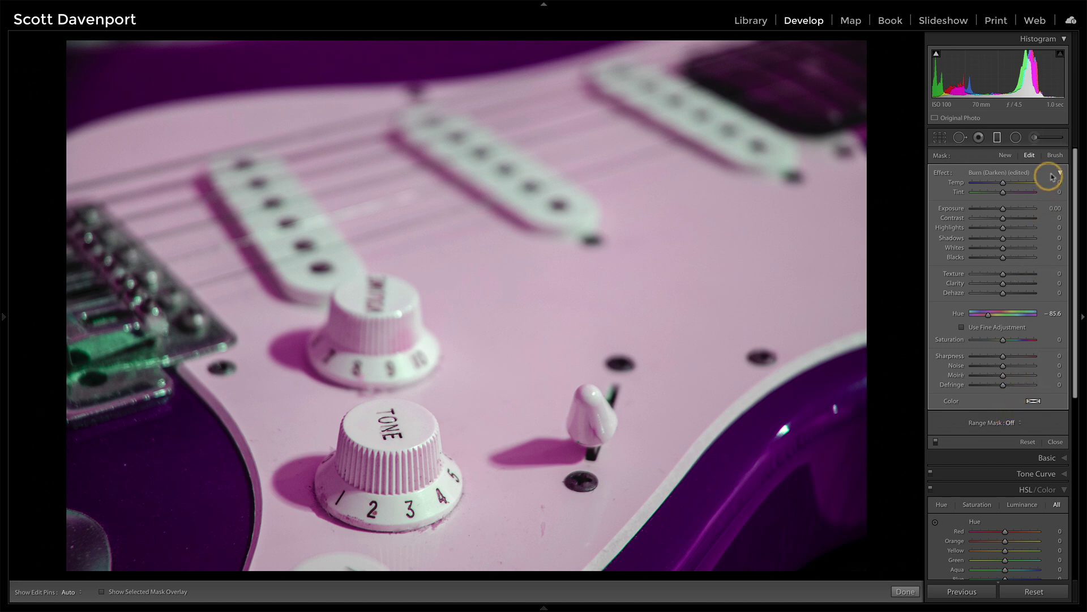
# - Restrict the graduated filter with a Color range mask sampled from the glossy guitar body
pyautogui.click(1011, 422)
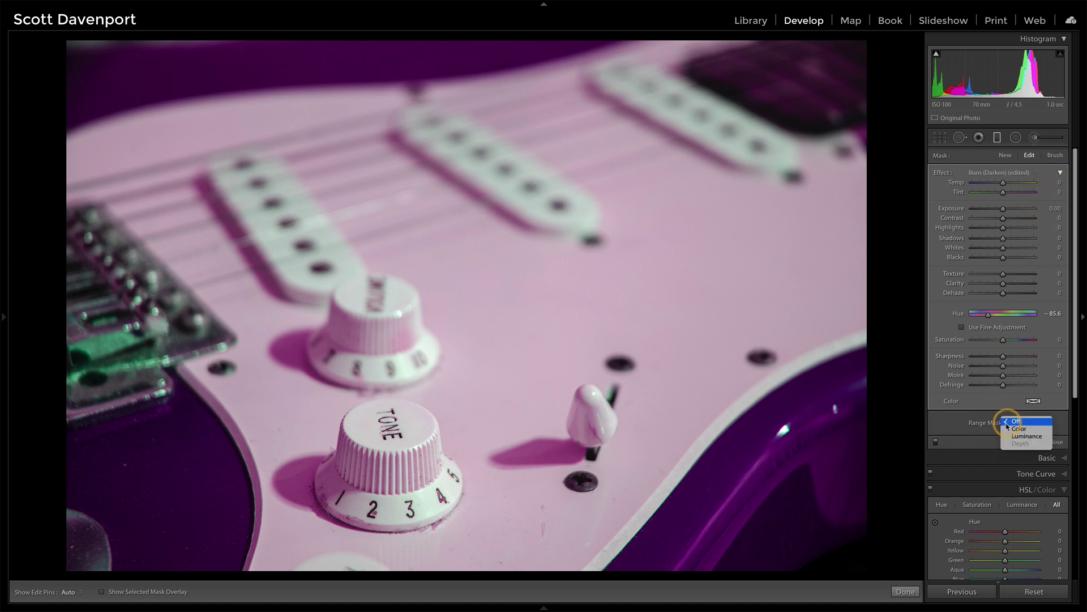
pyautogui.click(1013, 429)
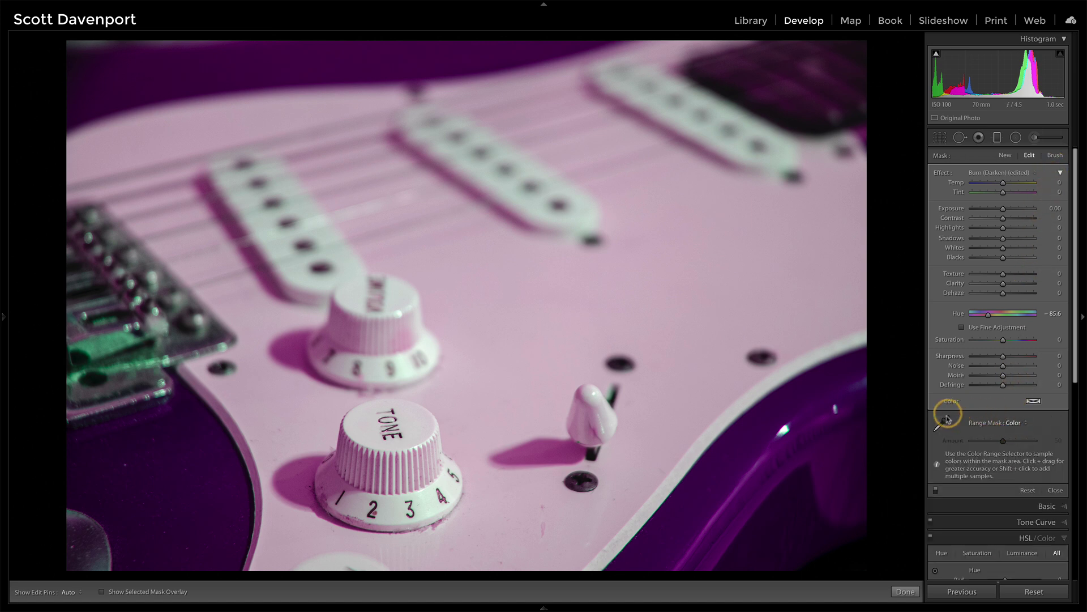
pyautogui.click(941, 422)
pyautogui.click(726, 479)
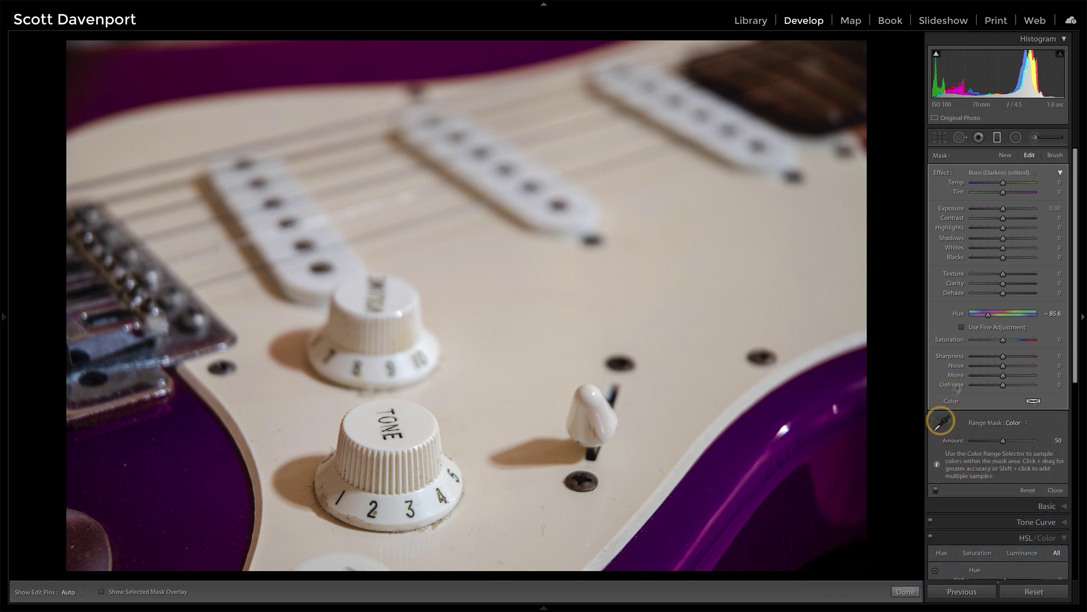
# - Vary the masked guitar body's hue between -5.4 and -107.8, comparing the adjustment with and without Use Fine Adjustment
pyautogui.moveTo(989, 315)
pyautogui.mouseDown()
pyautogui.moveTo(976, 316)
pyautogui.moveTo(1026, 316)
pyautogui.moveTo(1003, 319)
pyautogui.mouseUp()
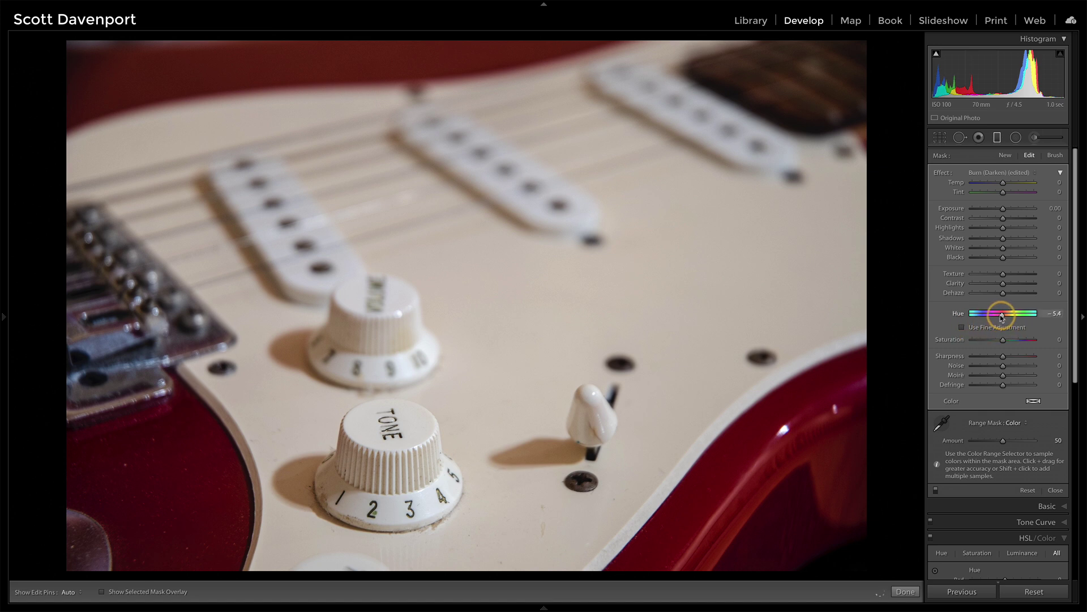
pyautogui.moveTo(1002, 319); pyautogui.dragTo(986, 319)
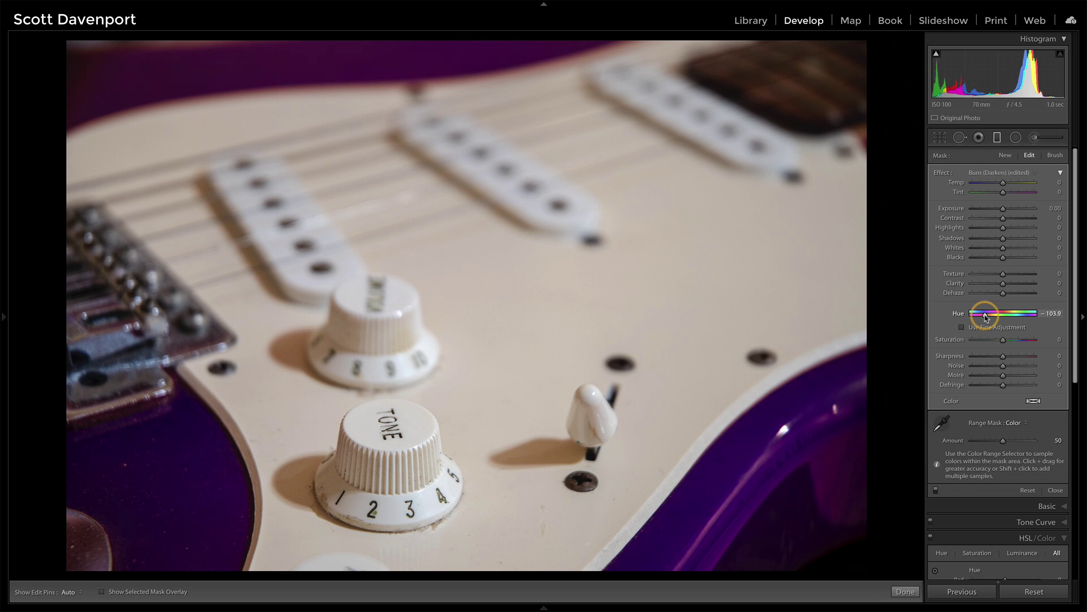
pyautogui.click(961, 328)
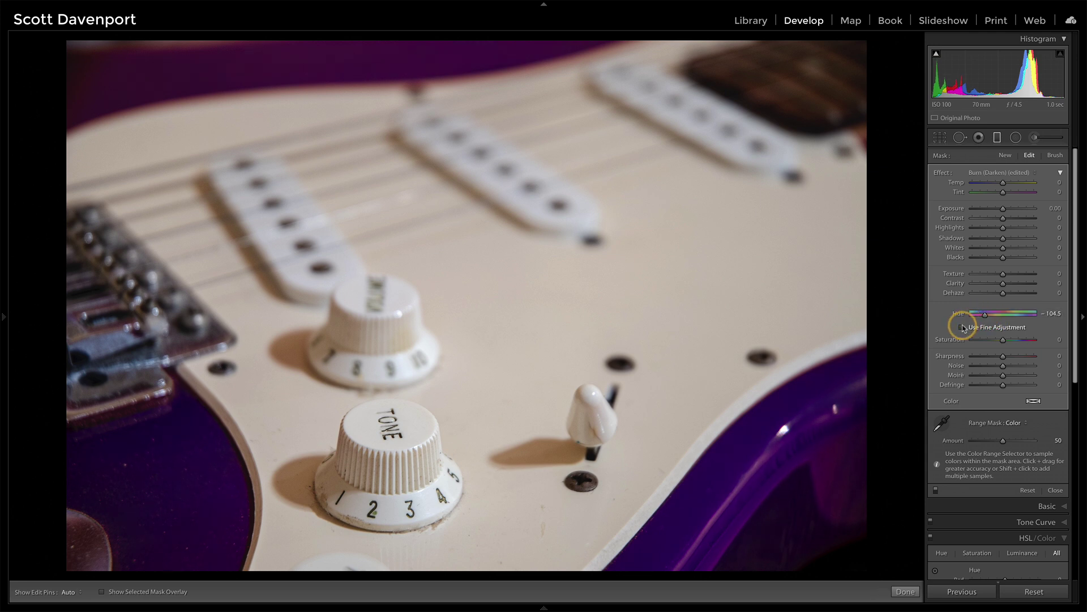
pyautogui.moveTo(991, 319)
pyautogui.mouseDown()
pyautogui.moveTo(1013, 319)
pyautogui.moveTo(993, 318)
pyautogui.mouseUp()
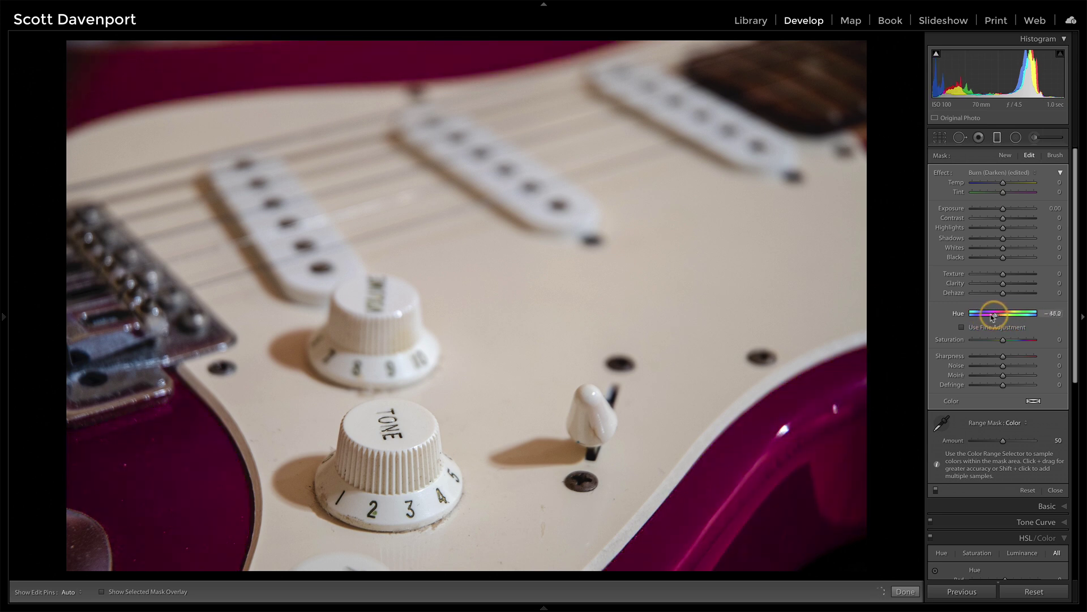
pyautogui.click(986, 317)
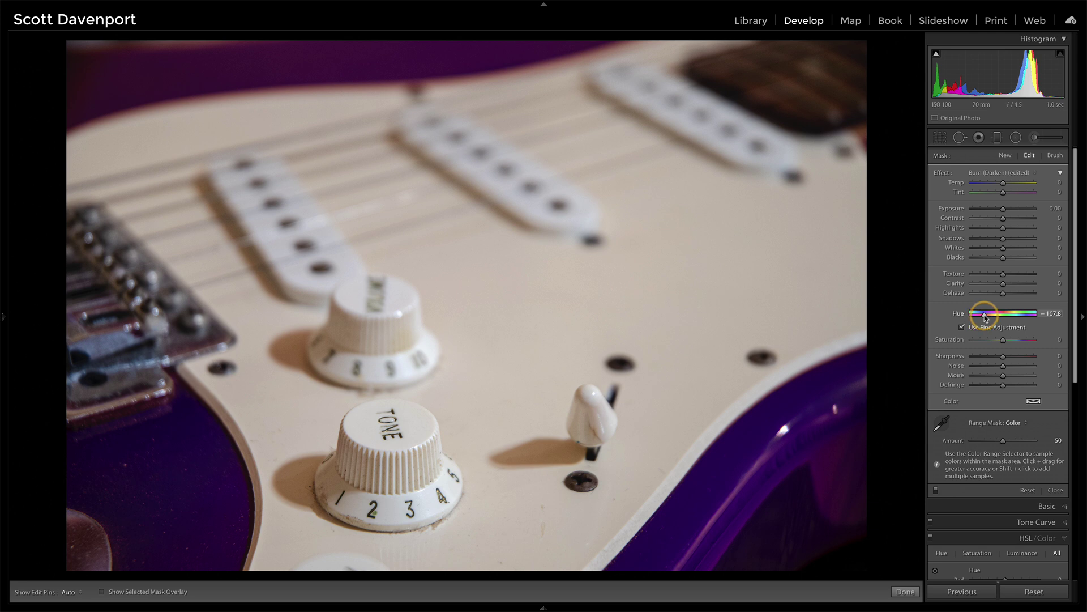
pyautogui.moveTo(1018, 318); pyautogui.dragTo(970, 318)
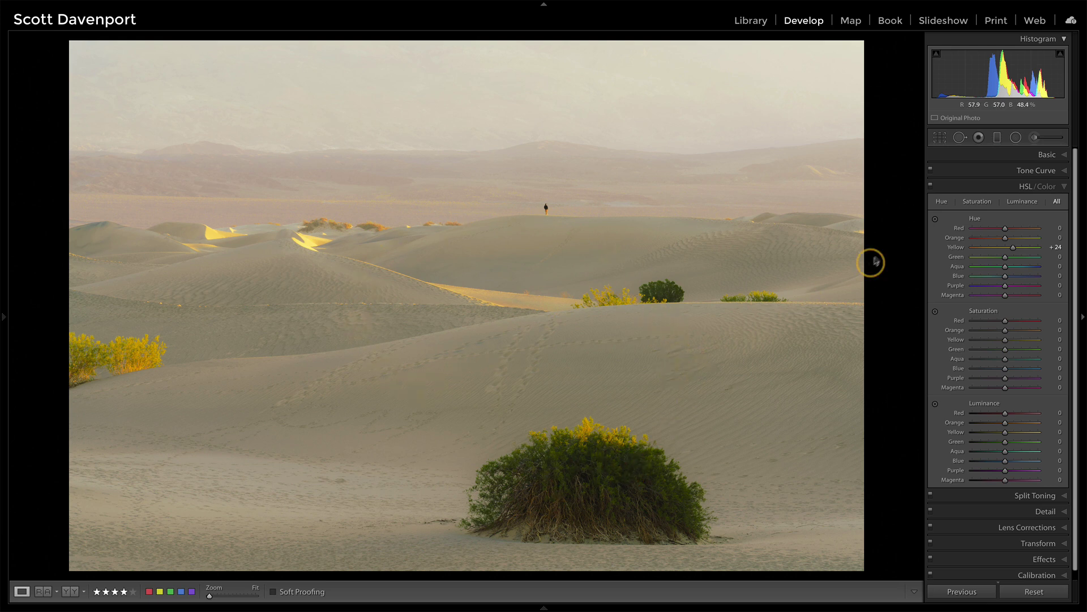
# - Compare the dunes photo with and without HSL Yellow hue shifts up to +61, and reset the Yellow hue
pyautogui.click(930, 187)
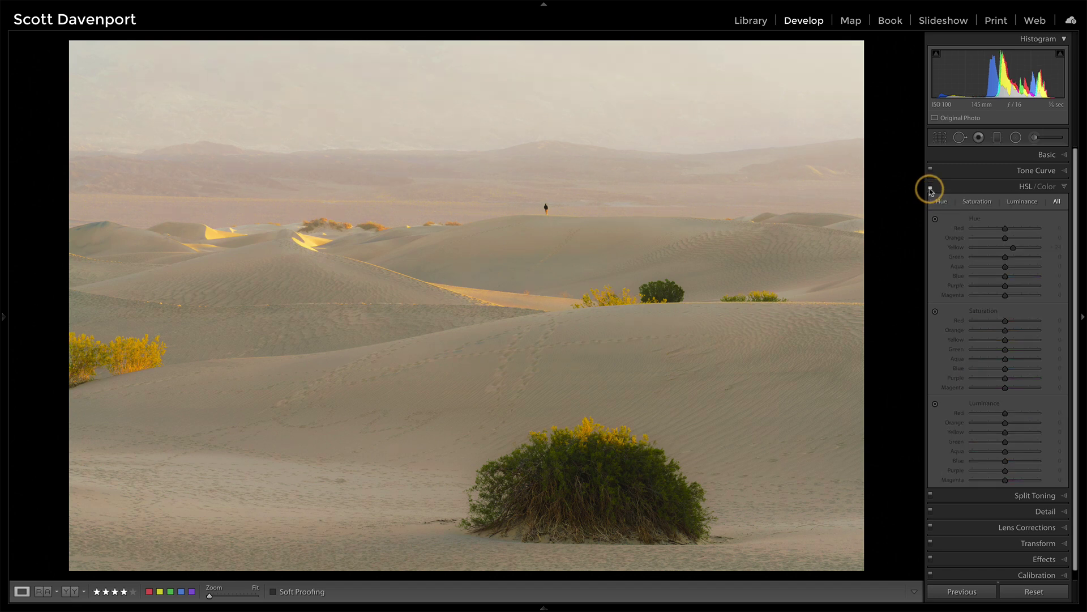
pyautogui.click(930, 188)
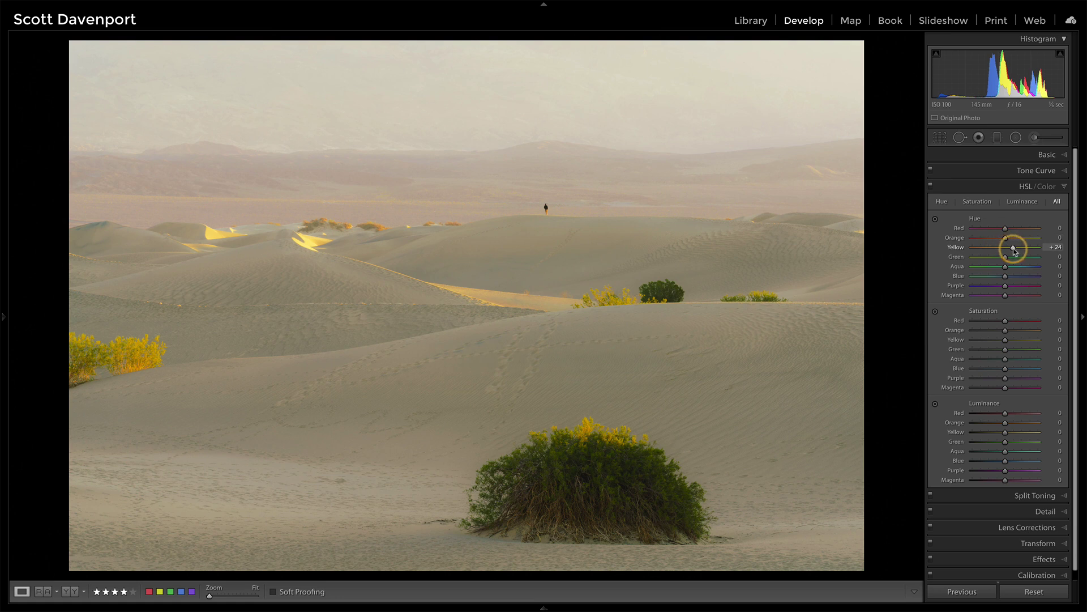
pyautogui.moveTo(1024, 250); pyautogui.dragTo(1027, 251)
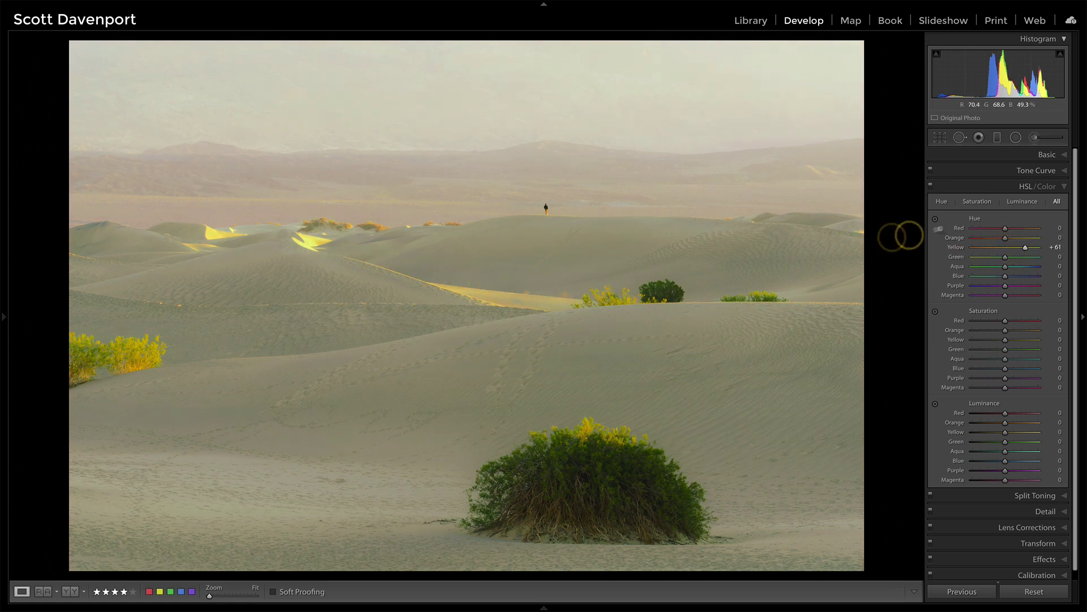
pyautogui.click(931, 189)
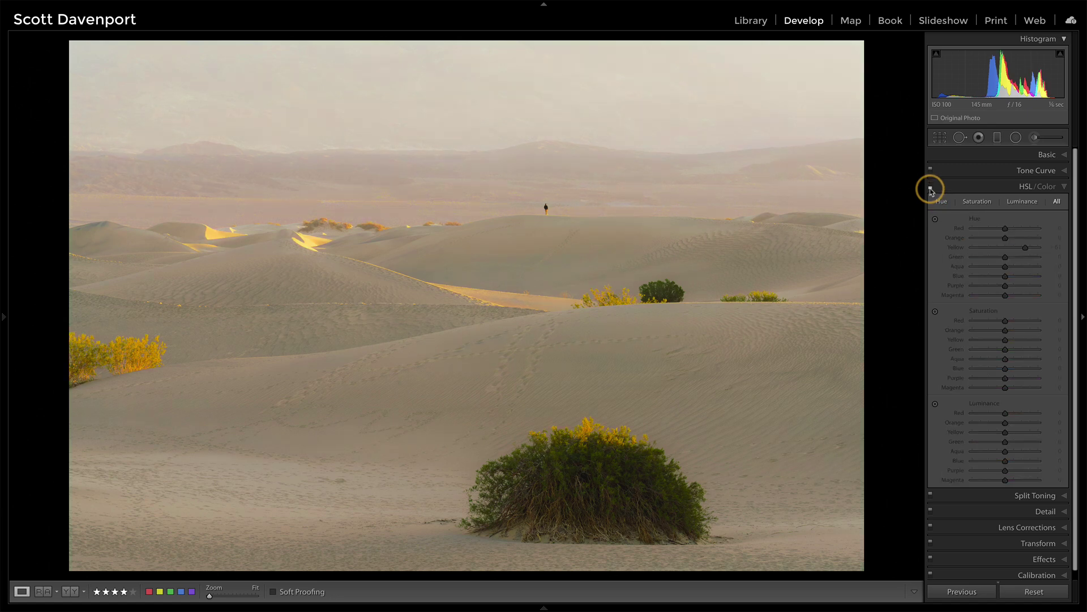
pyautogui.click(931, 189)
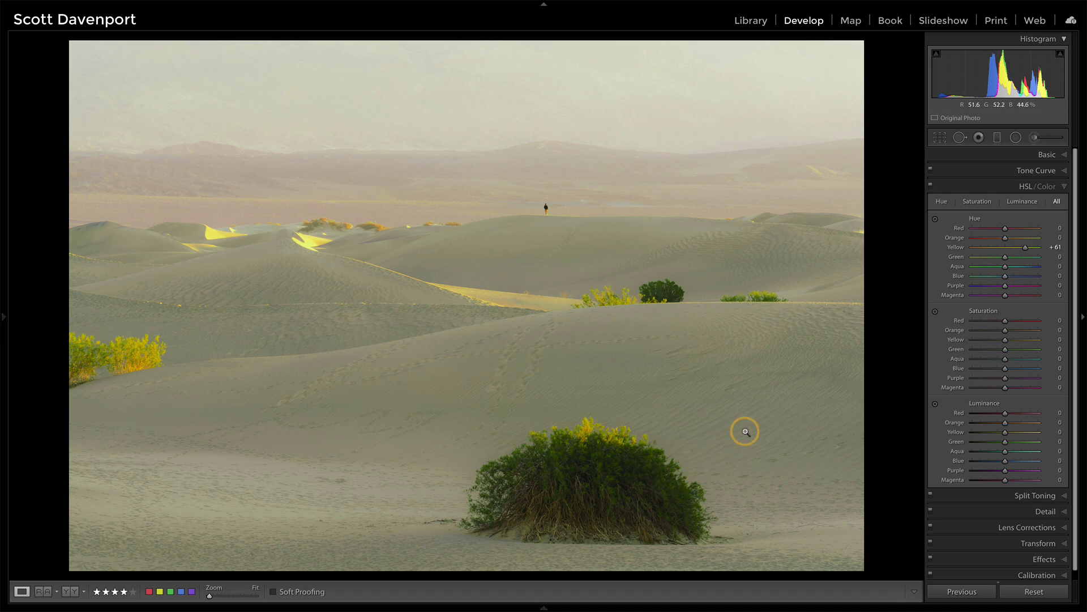
pyautogui.doubleClick(961, 248)
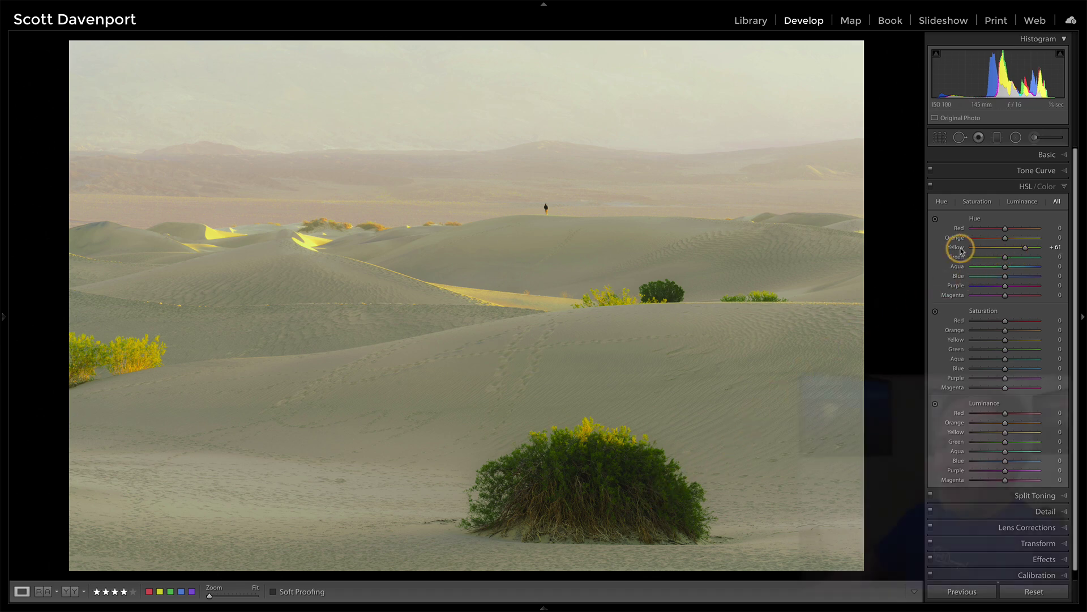
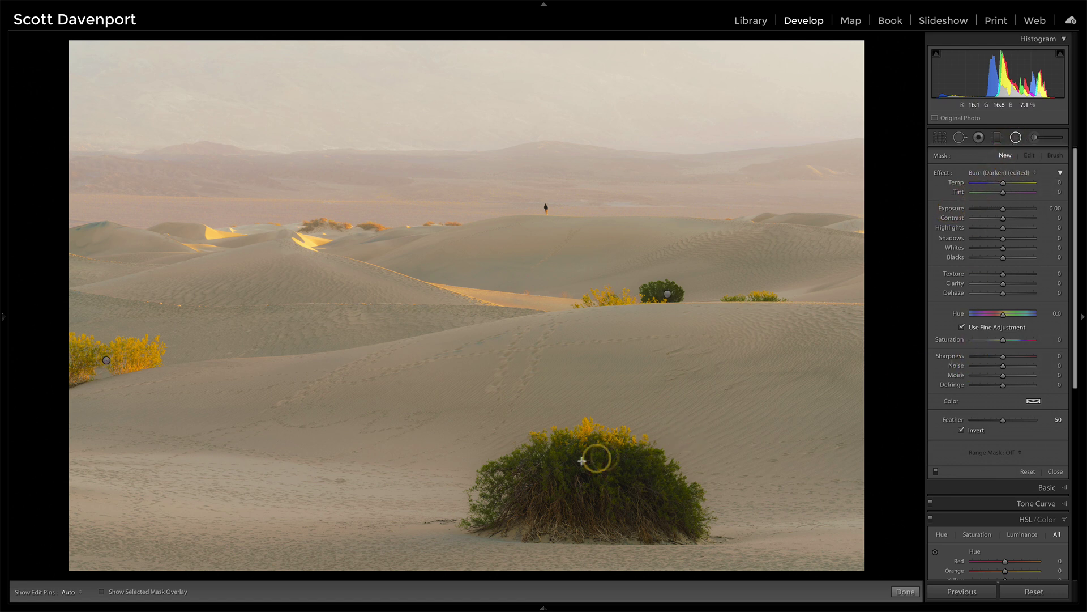
# - Draw a radial filter centred on the large foreground bush and widen its ellipse beyond the bush's edges
pyautogui.moveTo(578, 462); pyautogui.dragTo(729, 552)
pyautogui.moveTo(577, 453); pyautogui.dragTo(581, 481)
pyautogui.moveTo(733, 488); pyautogui.dragTo(779, 486)
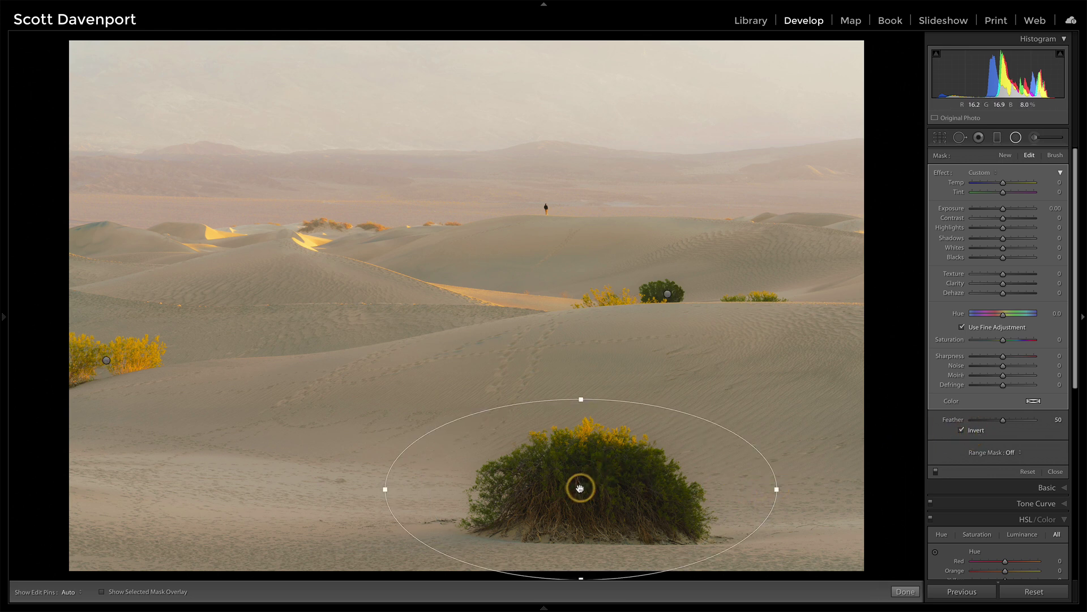
pyautogui.moveTo(578, 489)
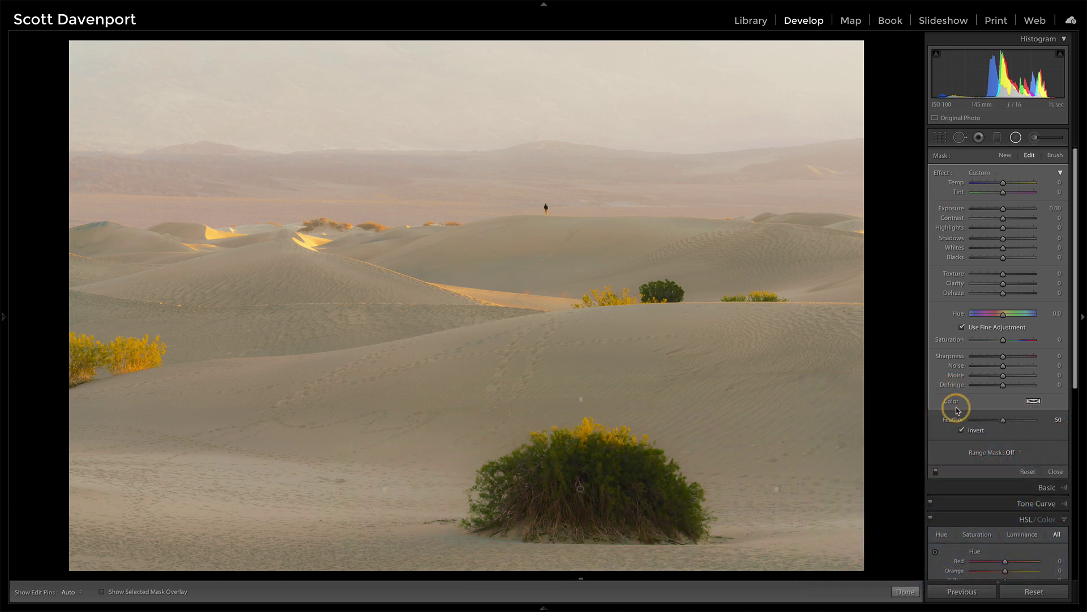
# - Apply a Luminance range mask to the radial filter with range 0/28 and smoothness 23, displaying the luminance mask
pyautogui.click(1010, 452)
pyautogui.click(1014, 465)
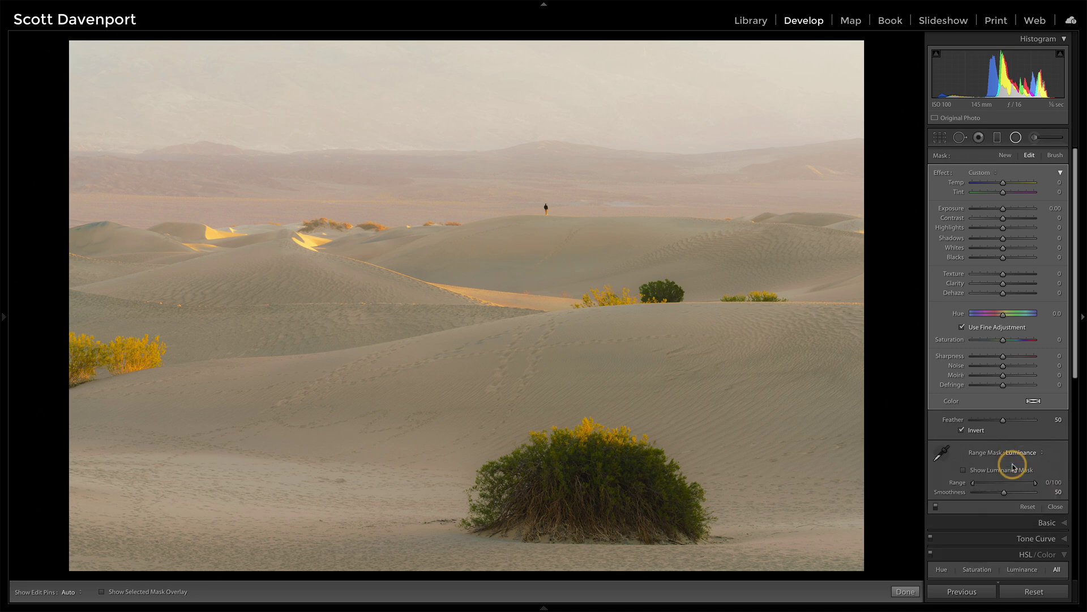
pyautogui.click(963, 470)
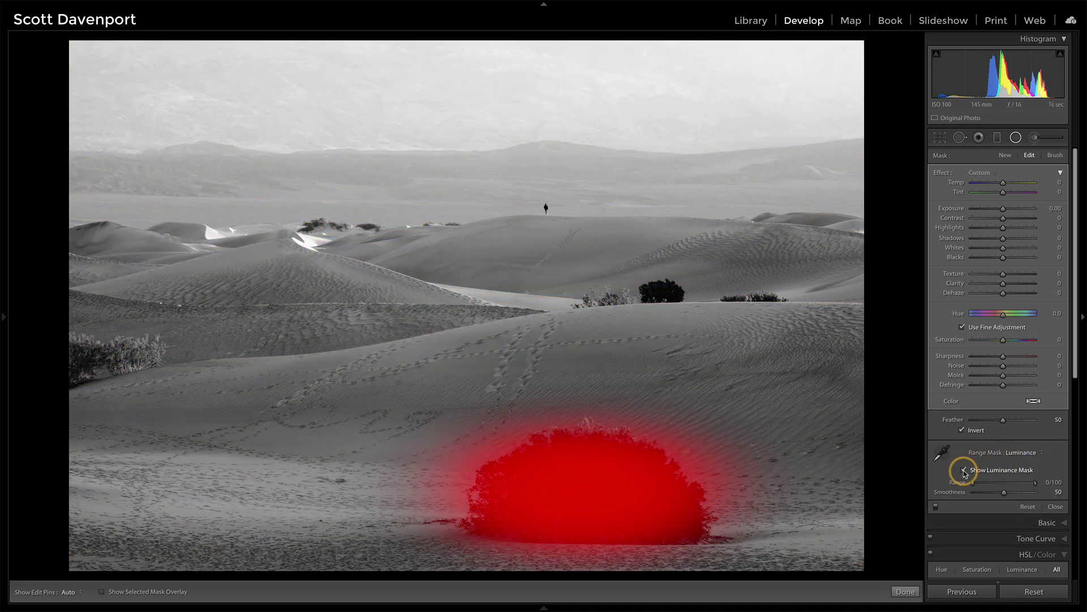
pyautogui.moveTo(1034, 484); pyautogui.dragTo(998, 486)
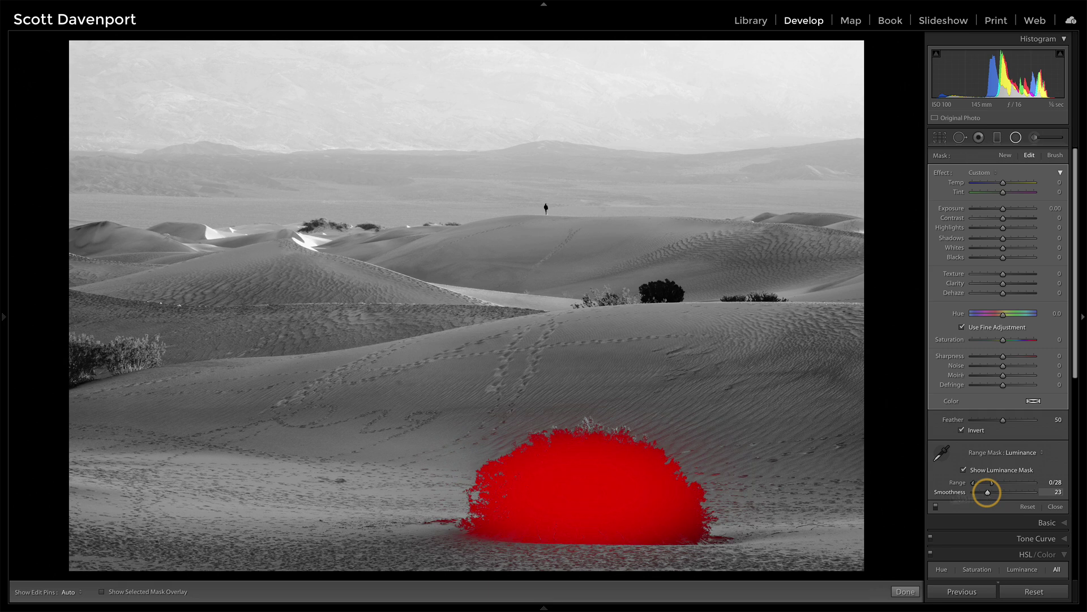
# - Enlarge the radial filter's ellipse slightly in width and height around the bush, and hide the luminance mask
pyautogui.moveTo(687, 485)
pyautogui.moveTo(774, 489); pyautogui.dragTo(791, 488)
pyautogui.moveTo(583, 399); pyautogui.dragTo(581, 385)
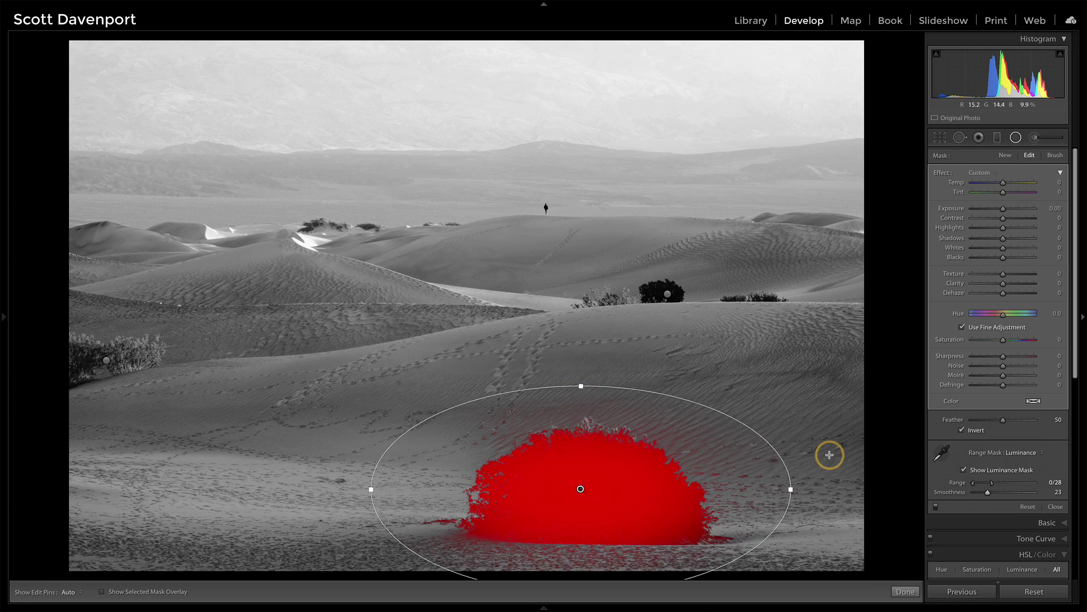
pyautogui.click(965, 470)
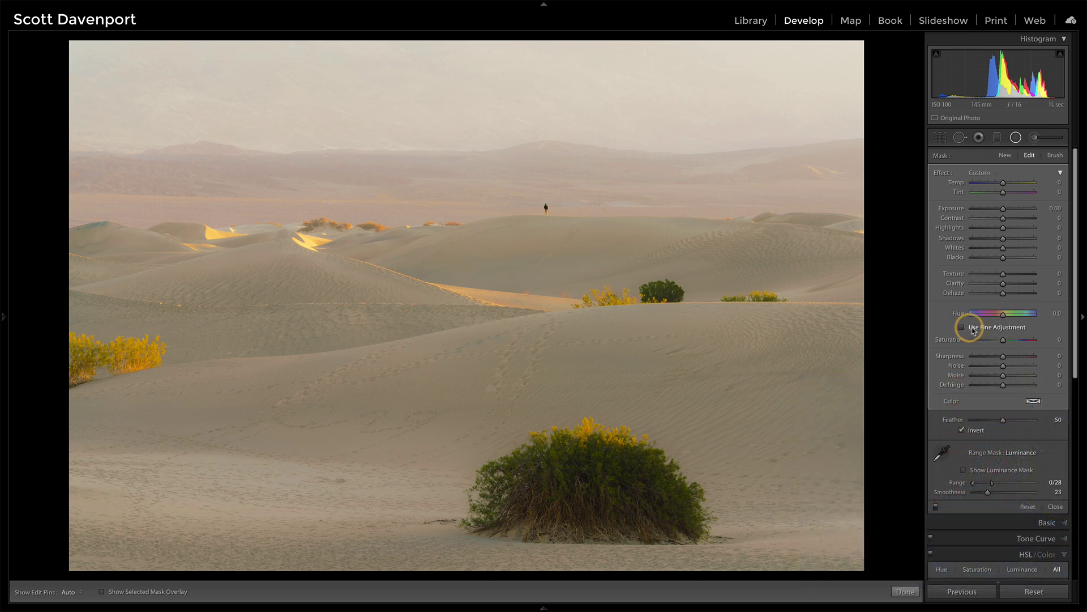
# - Make the foreground bush greener with a local hue of 22.1 using fine adjustment and a saturation of 13
pyautogui.moveTo(1004, 316); pyautogui.dragTo(1016, 318)
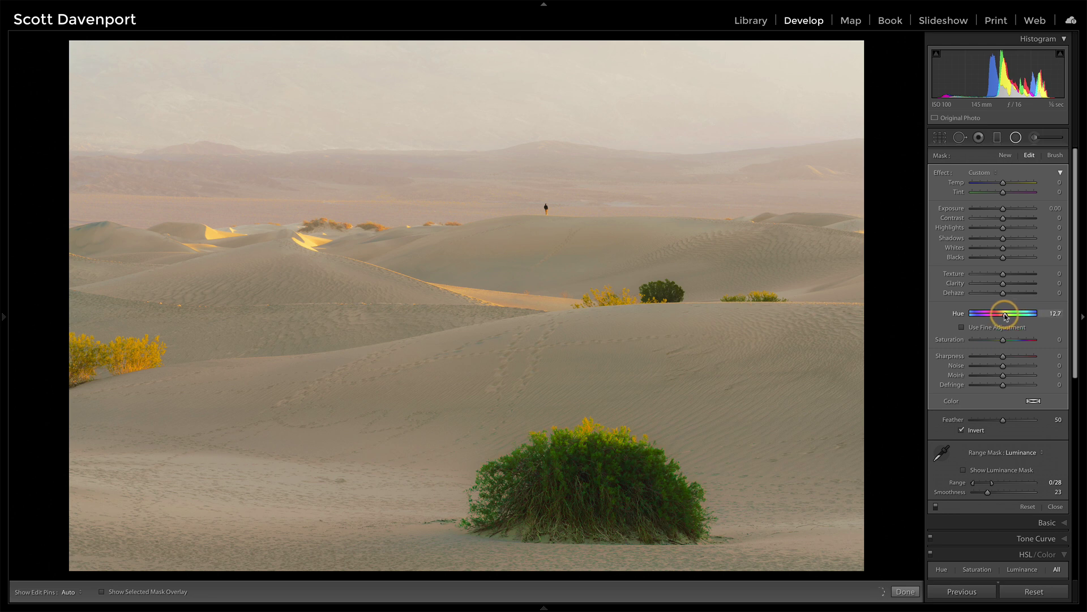
pyautogui.click(962, 327)
pyautogui.moveTo(998, 320); pyautogui.dragTo(1007, 320)
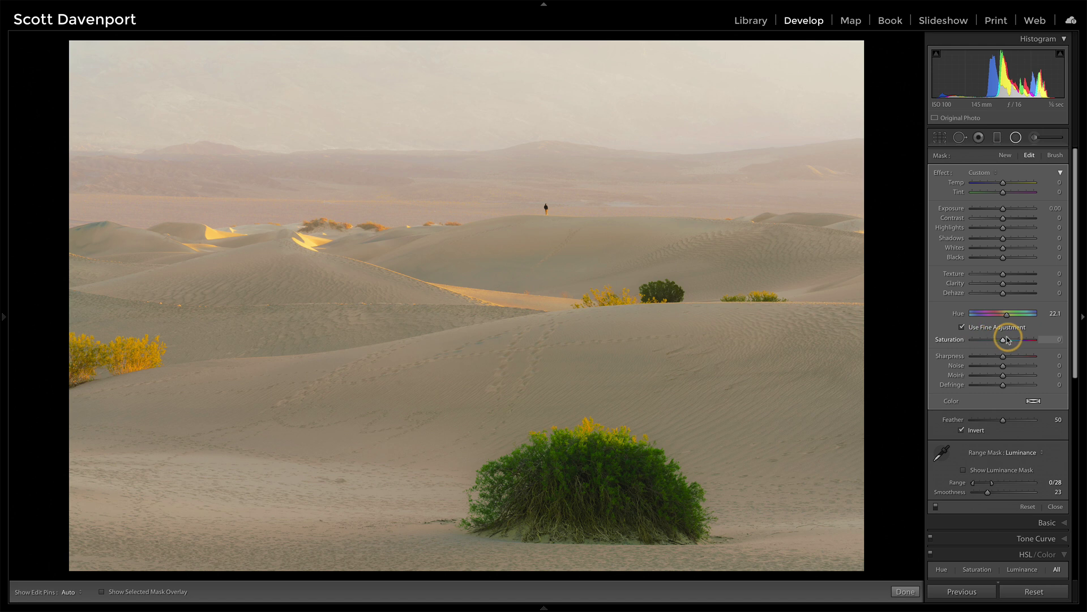
pyautogui.moveTo(1008, 340)
pyautogui.mouseDown()
pyautogui.moveTo(1025, 342)
pyautogui.moveTo(990, 340)
pyautogui.moveTo(1009, 342)
pyautogui.mouseUp()
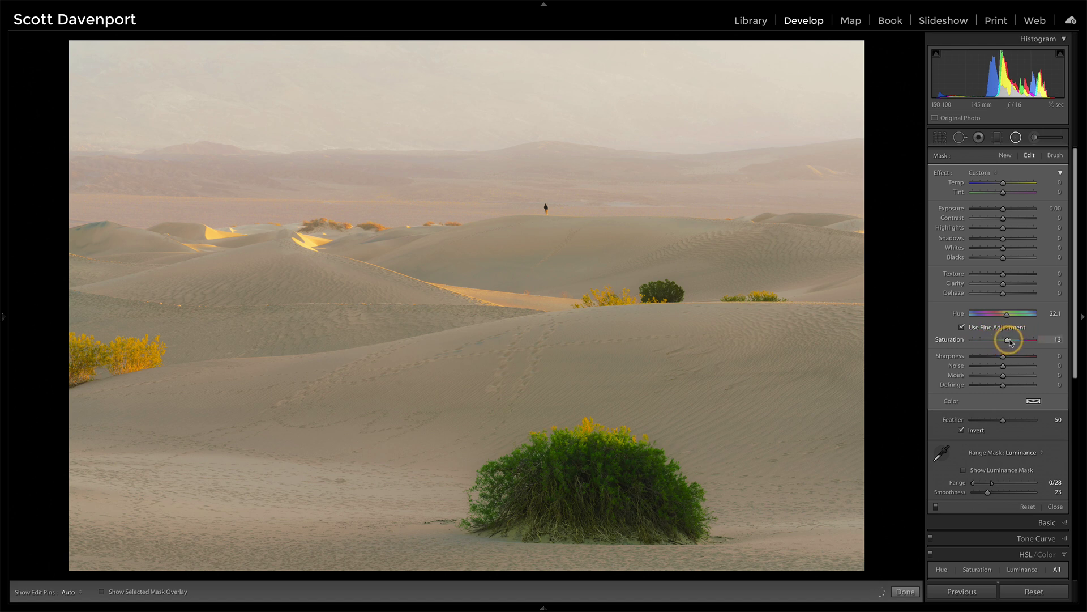